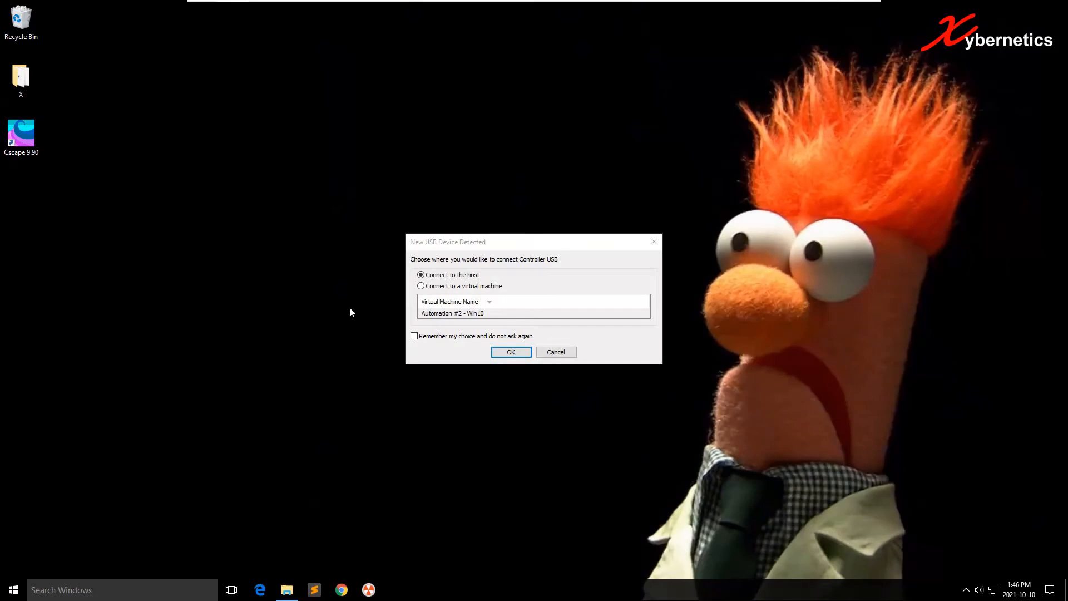
Keep the controller USB on the host and launch Device Manager from Windows search
click(515, 353)
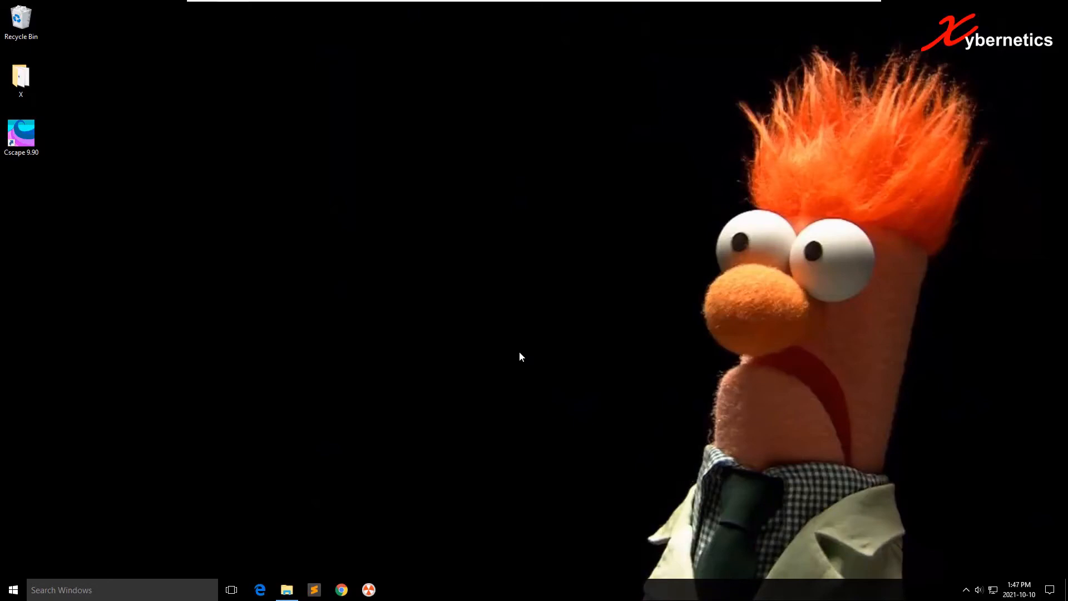
key(super)
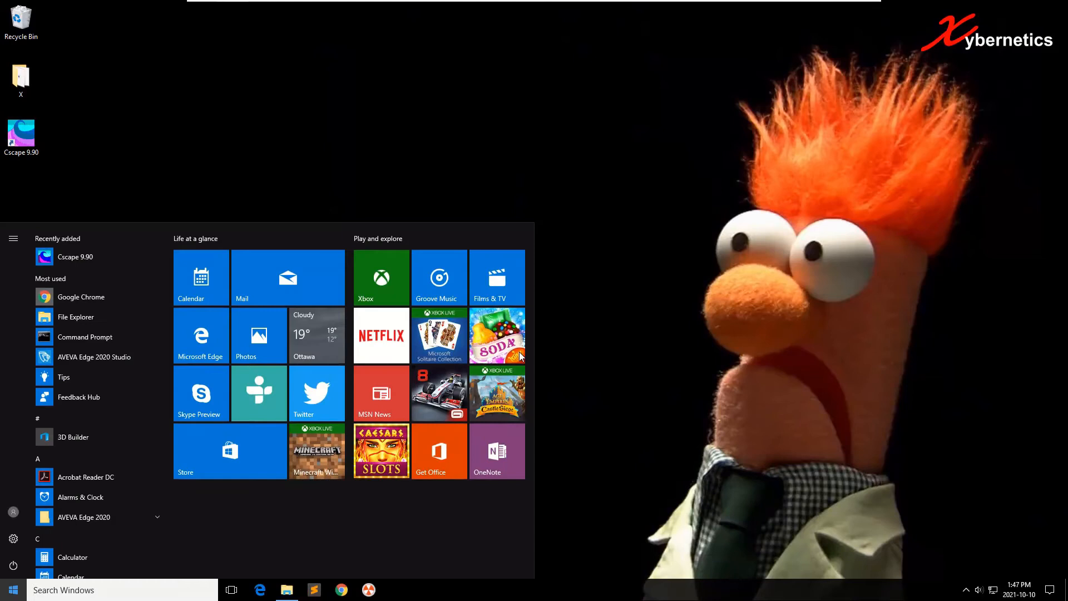
text(device)
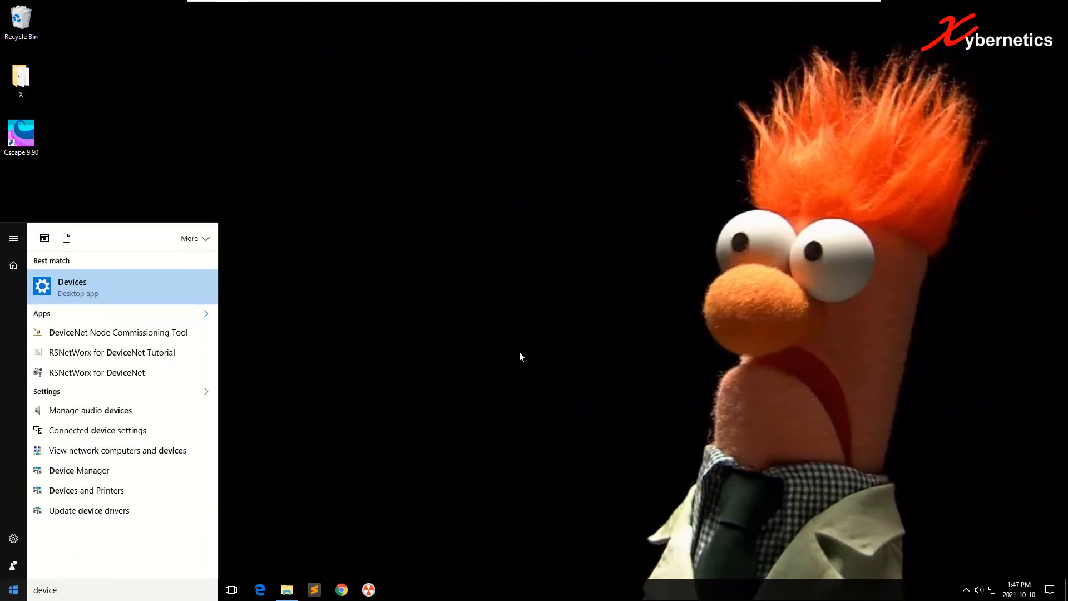
text( manager)
key(Return)
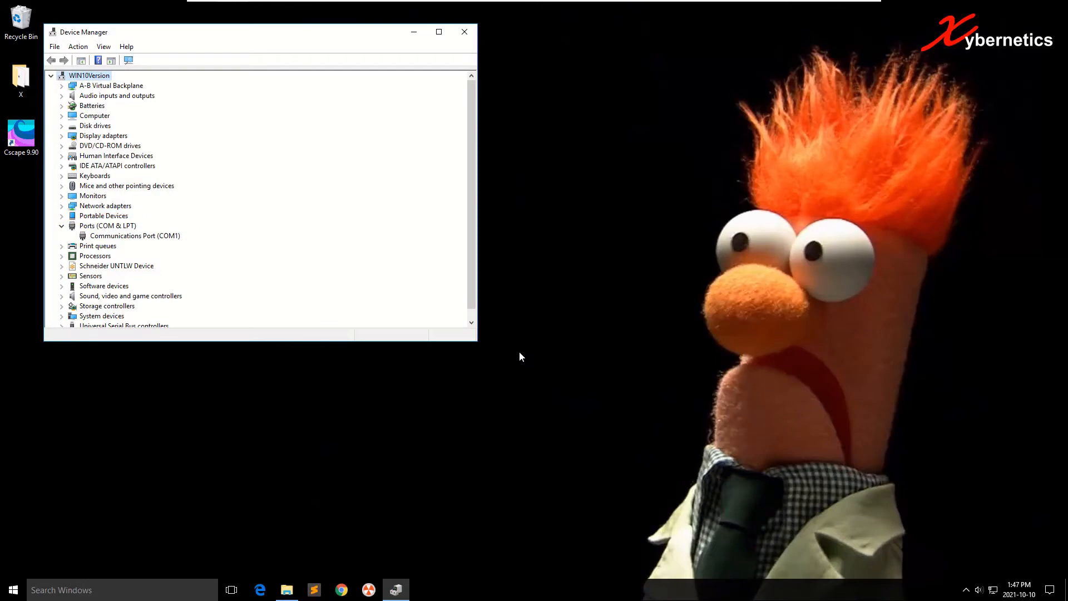
mouse_move(534, 7)
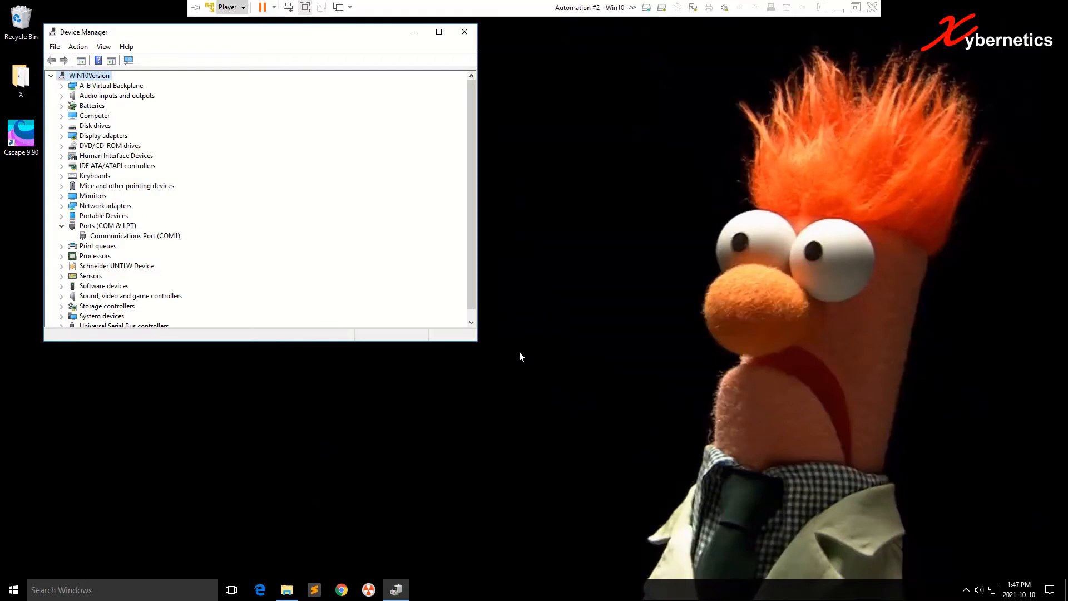
Connect Controller USB via Player > Removable Devices so it registers as COM3, then close Device Manager
click(227, 7)
key(Down)
key(Down)
key(Down)
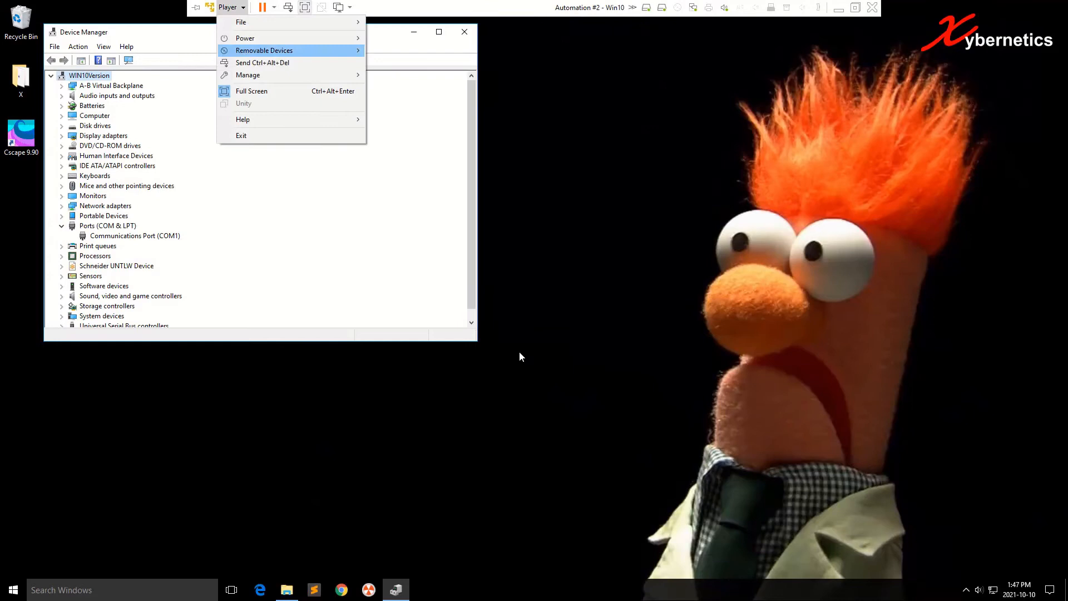
key(Right)
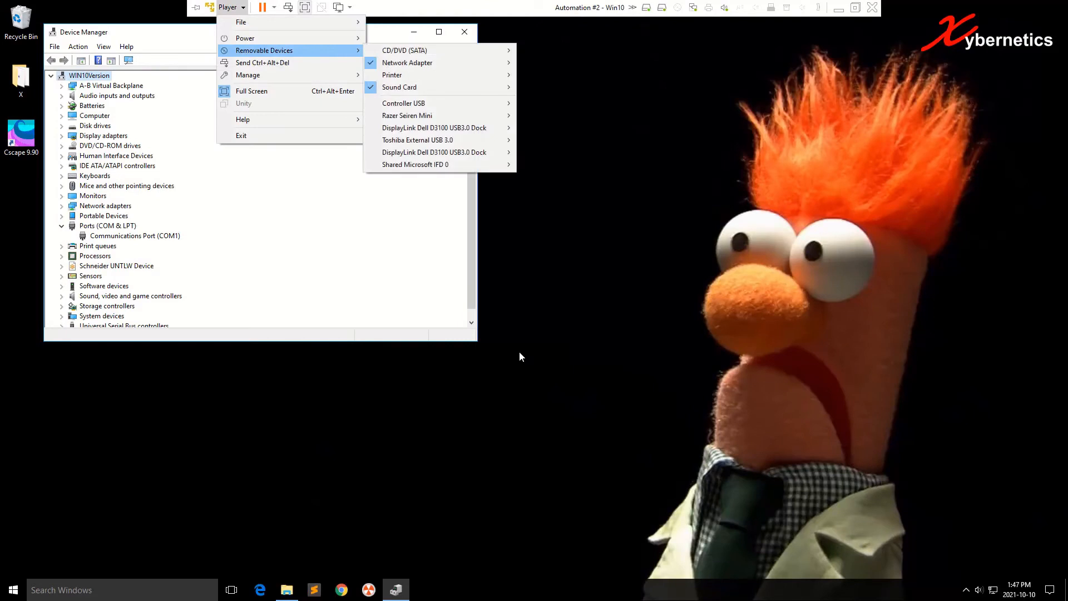
key(Down)
key(Down)
key(Down)
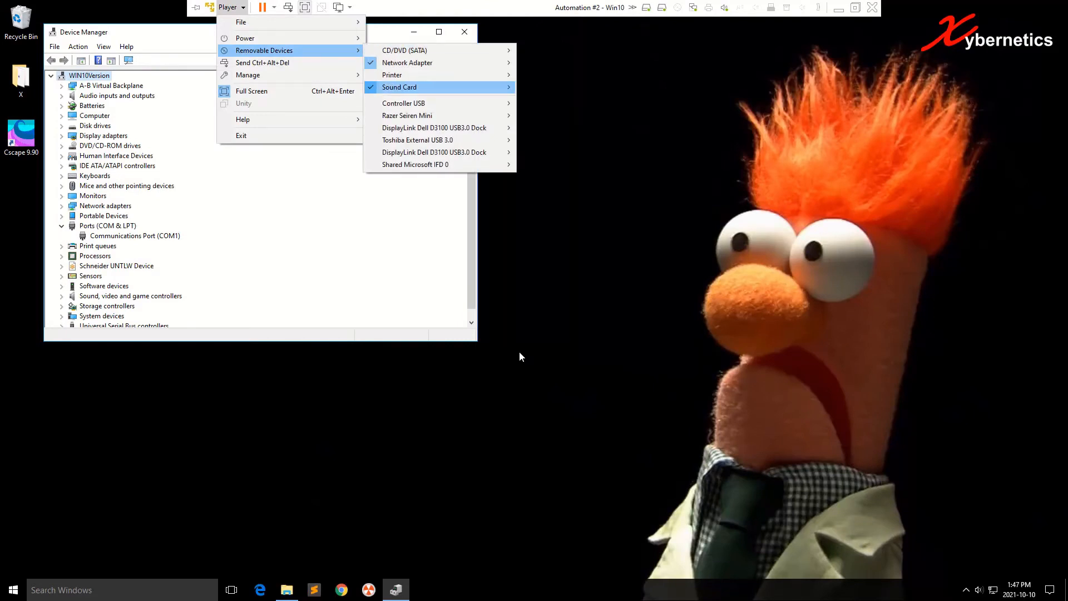
key(Down)
key(Right)
key(Return)
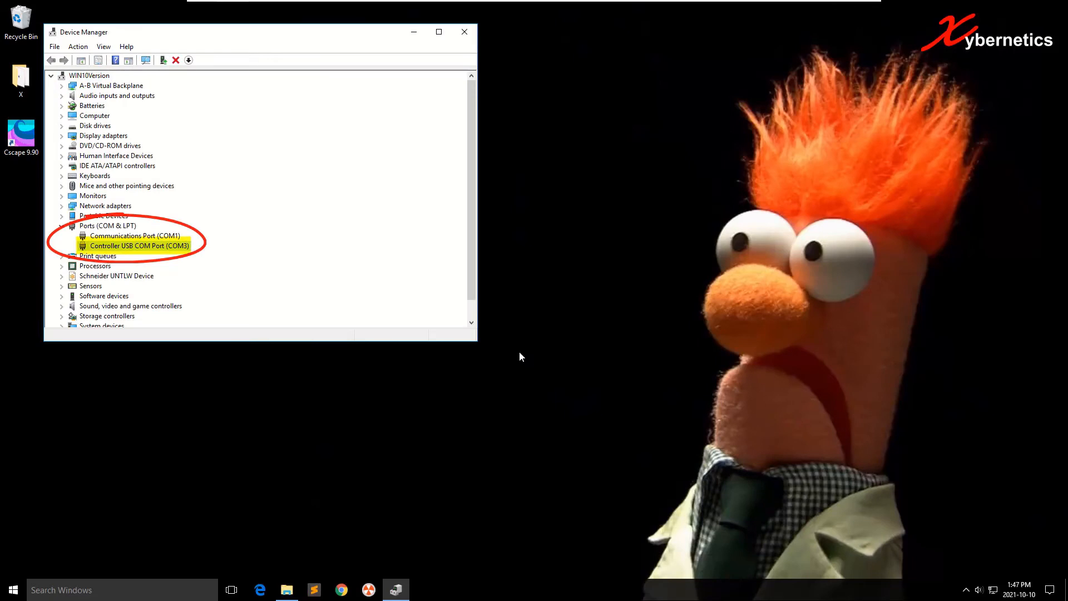
key(alt+F4)
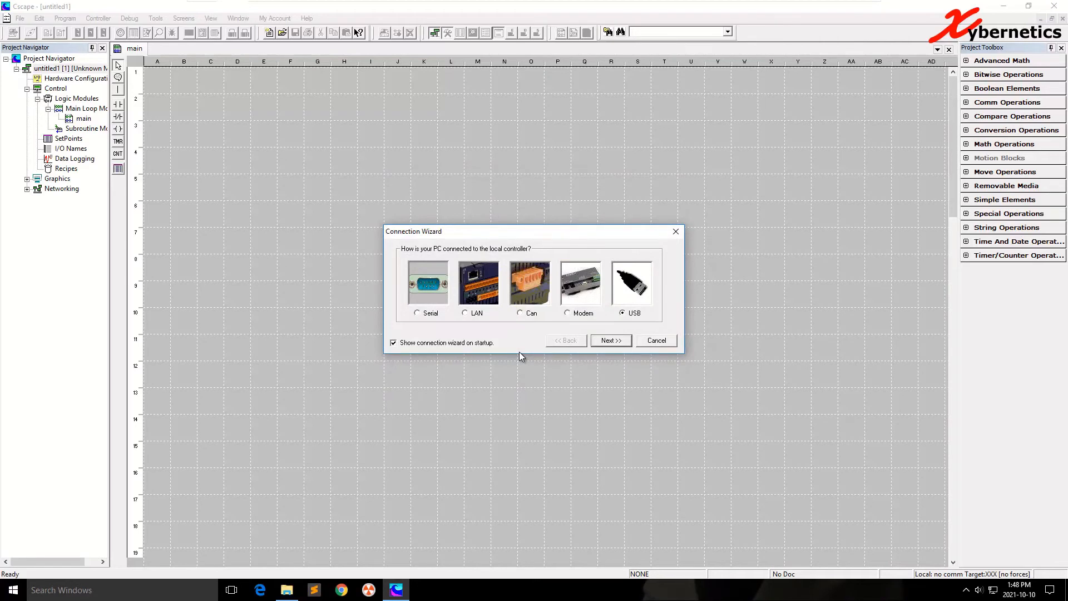
Finish the Connection Wizard with USB on Controller USB COM Port (COM3)
key(Return)
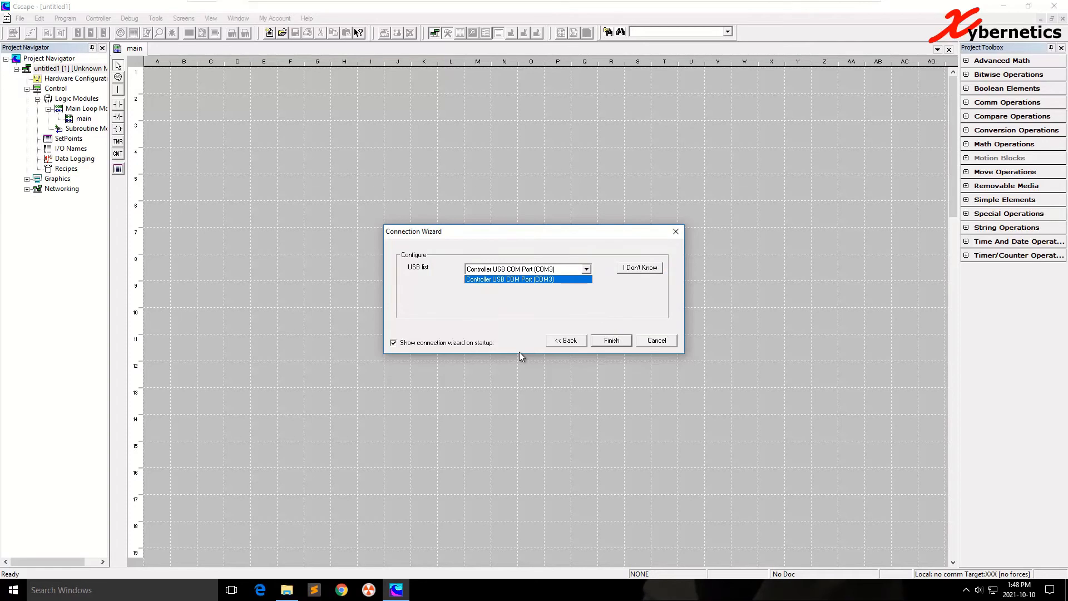
key(Return)
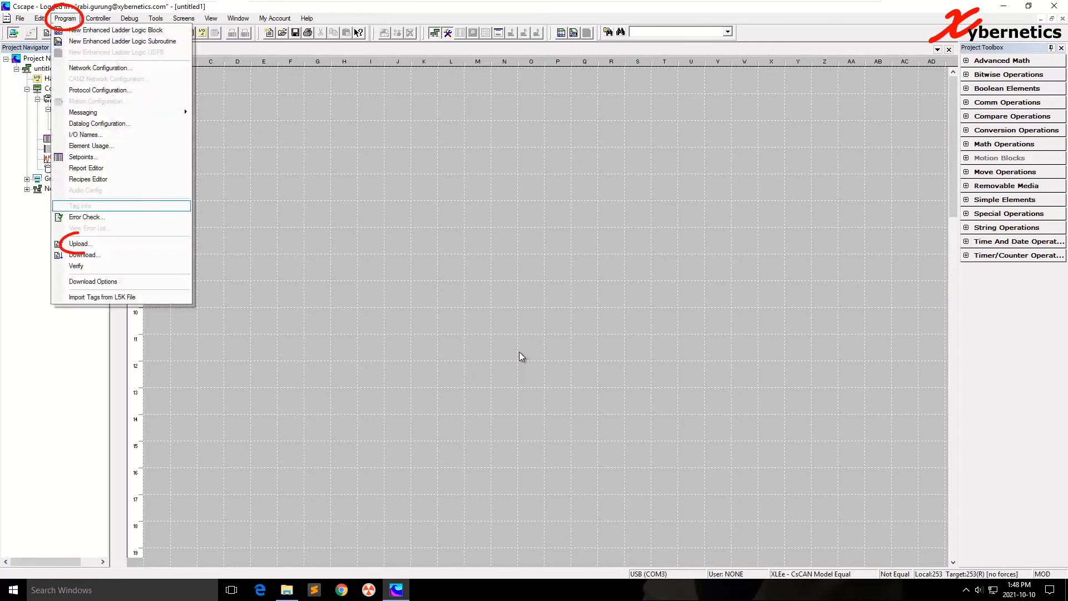
Upload the controller's program from network ID 253 into a new project
key(Down)
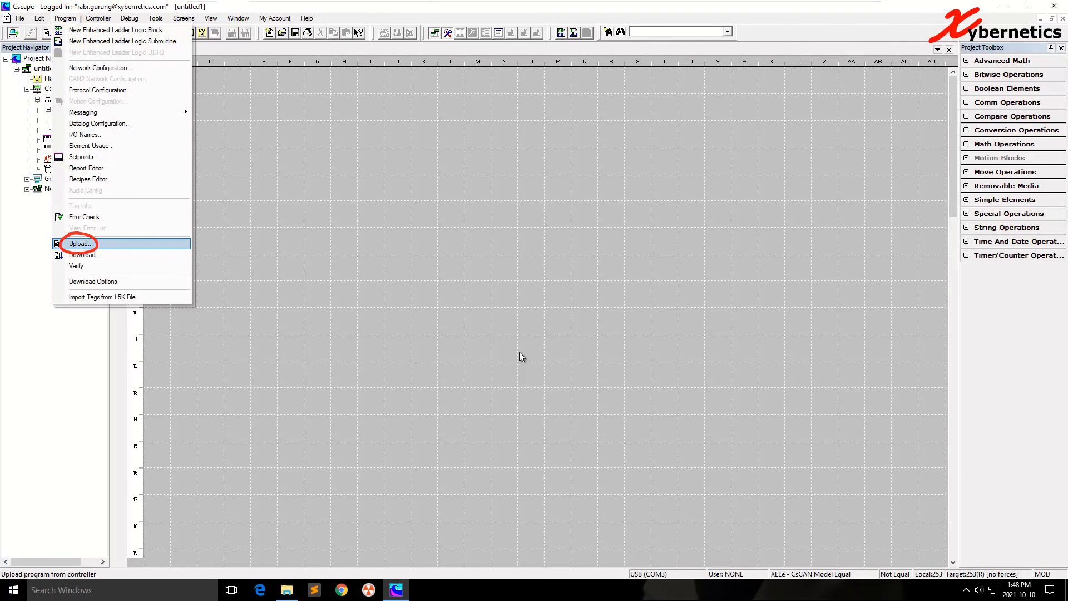
key(Return)
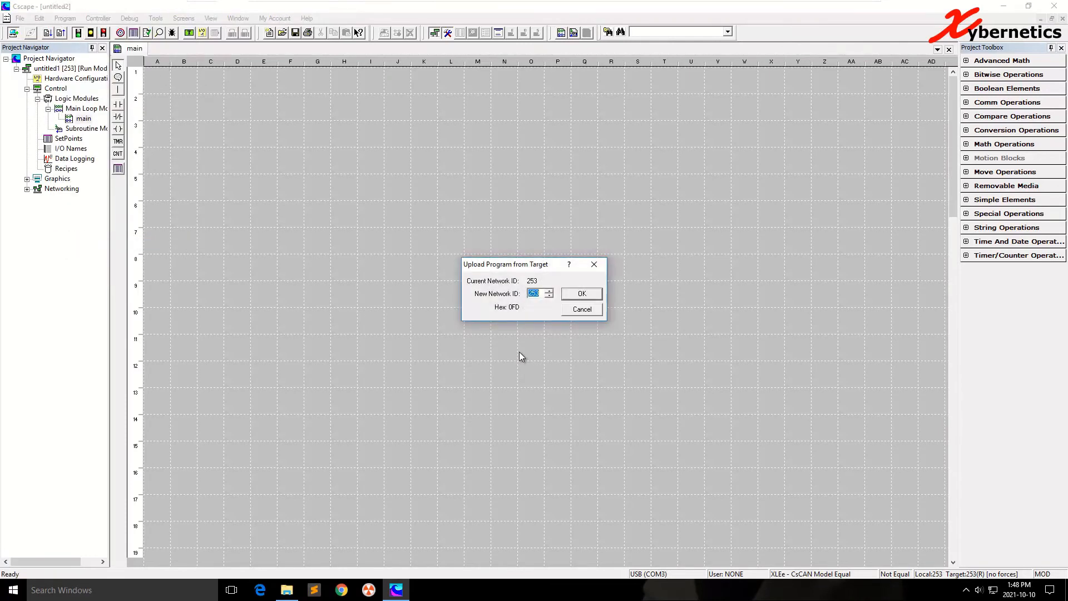
key(Return)
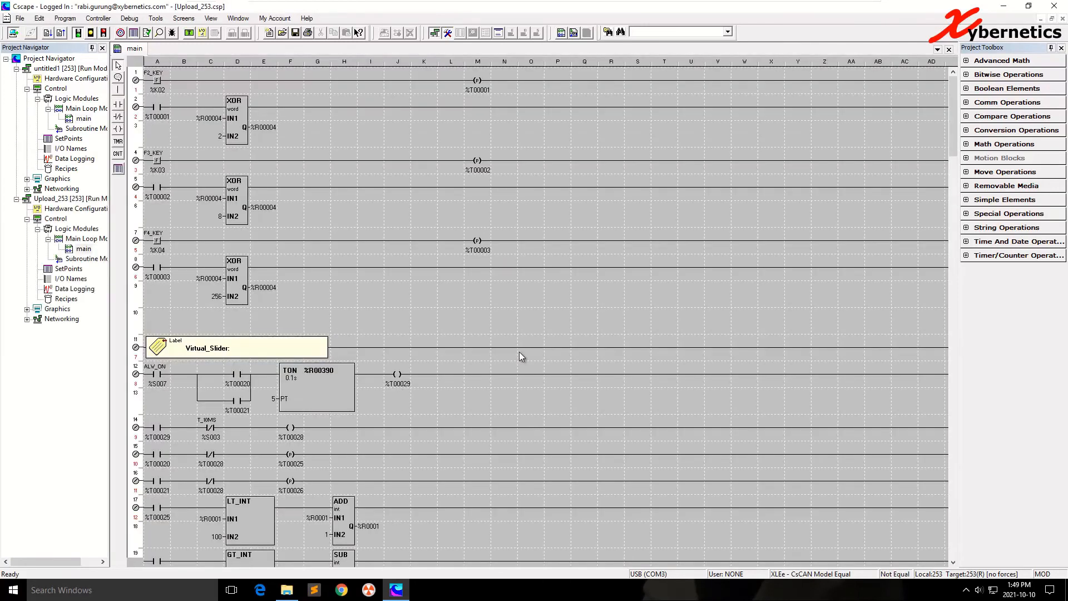
Save the uploaded project to the Desktop as YouTubeDemoXyber
key(alt+f)
key(Down)
key(Down)
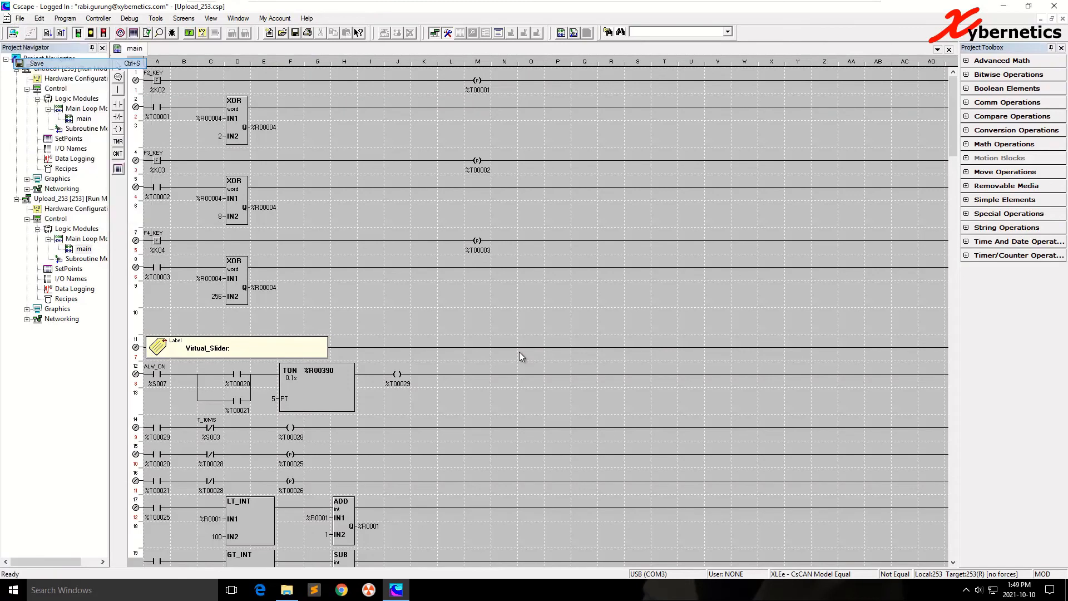
key(Return)
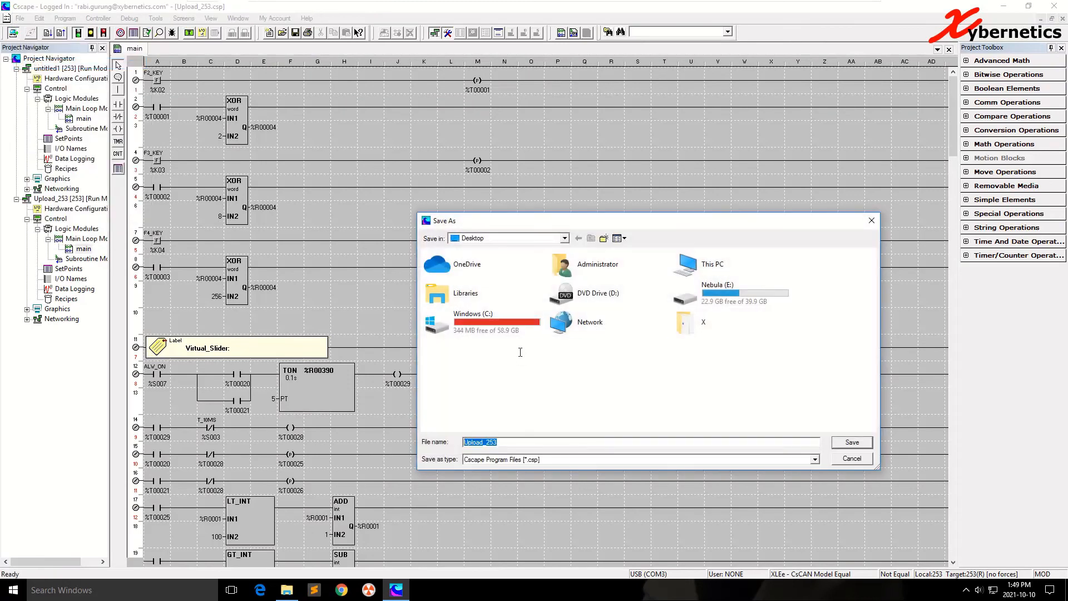
text(YouT)
text(ubeDemo)
text(Xyber)
key(Return)
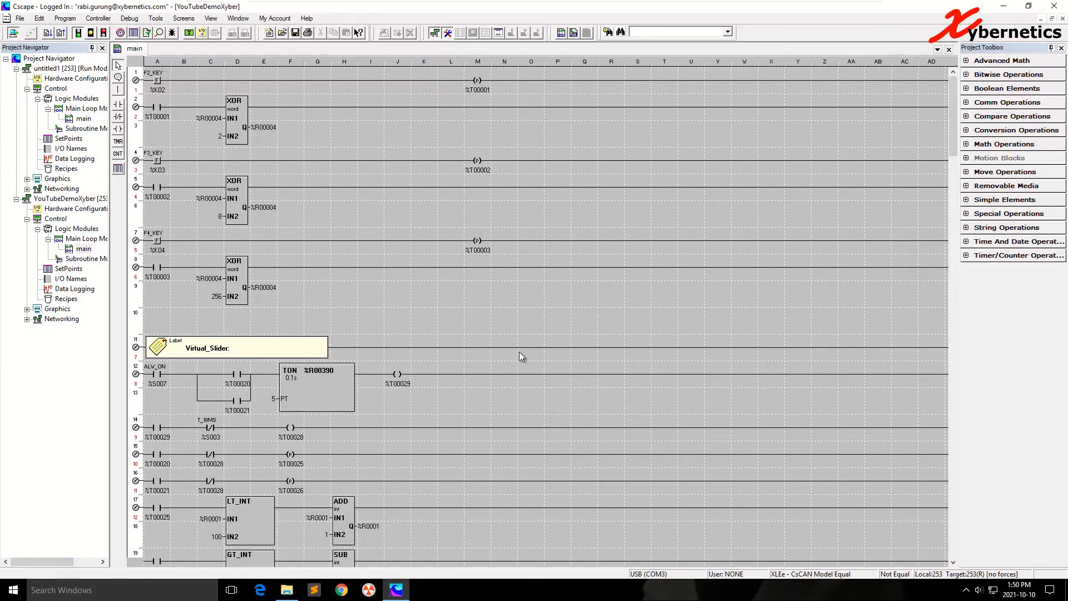
Run Program > Error Check on YouTubeDemoXyber and acknowledge the clean results
key(alt+p)
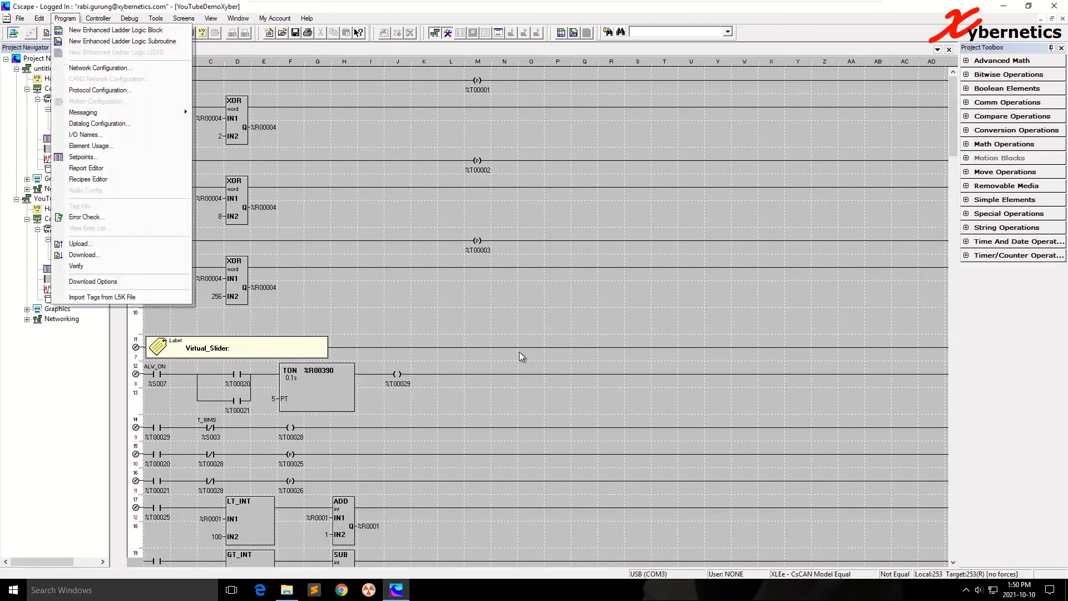
key(Up)
key(Up)
key(Up)
key(Up)
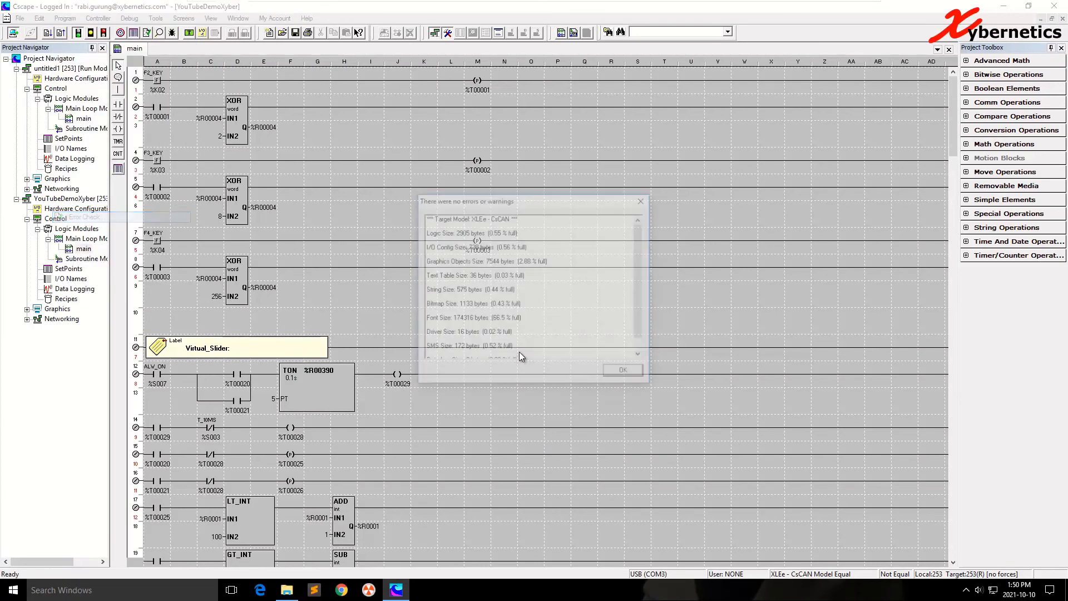
scroll(520, 357, down, 1)
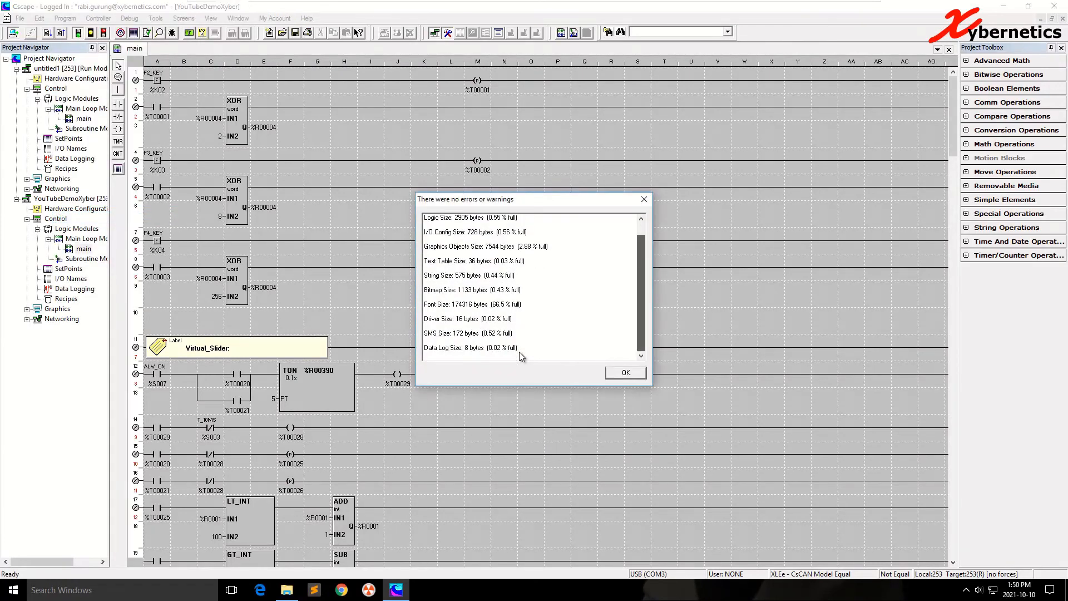
scroll(520, 357, up, 1)
key(Return)
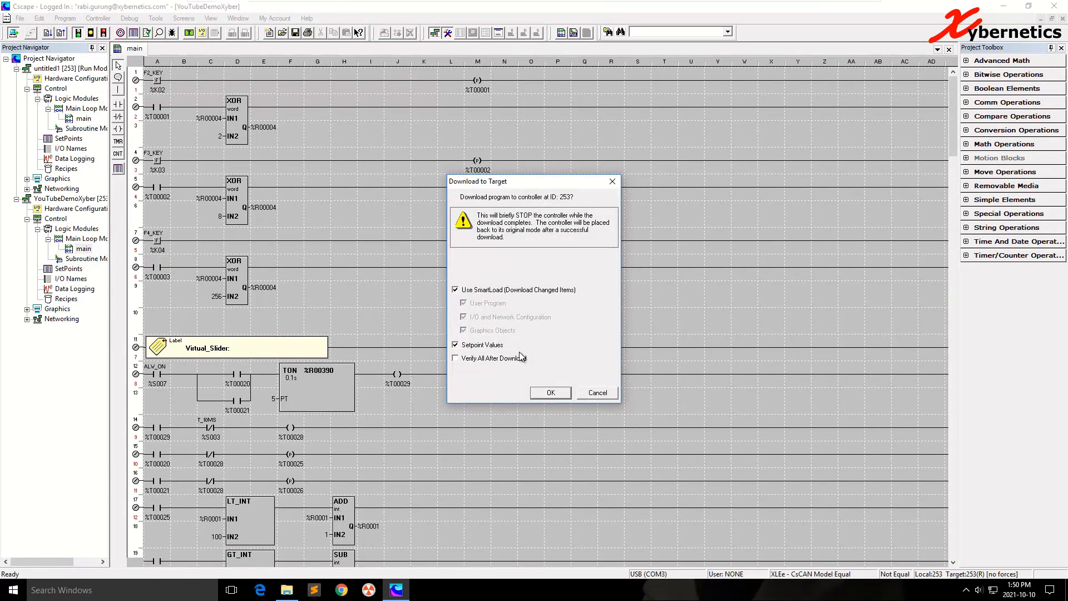
Toggle the post-download verification option and error-check the edited program
click(522, 357)
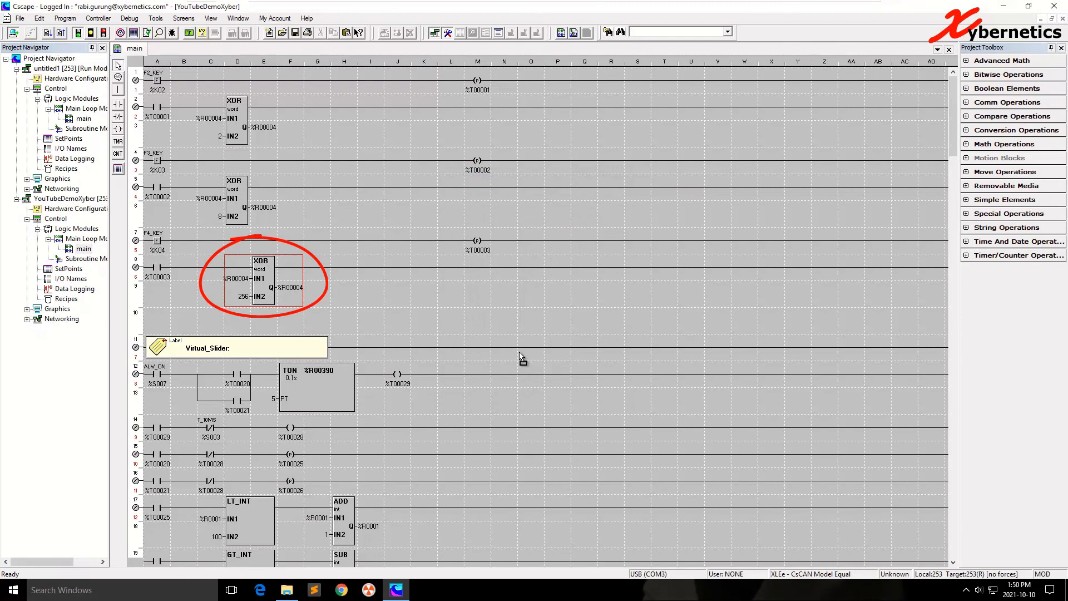
key(alt+p)
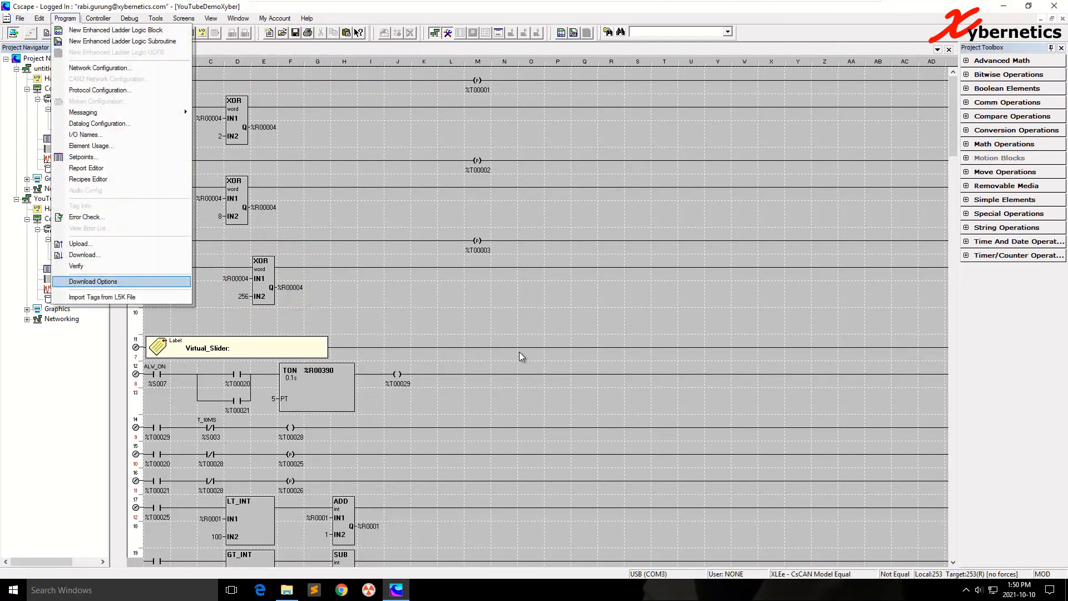
key(Up)
key(Up)
key(Up)
key(Return)
key(Return)
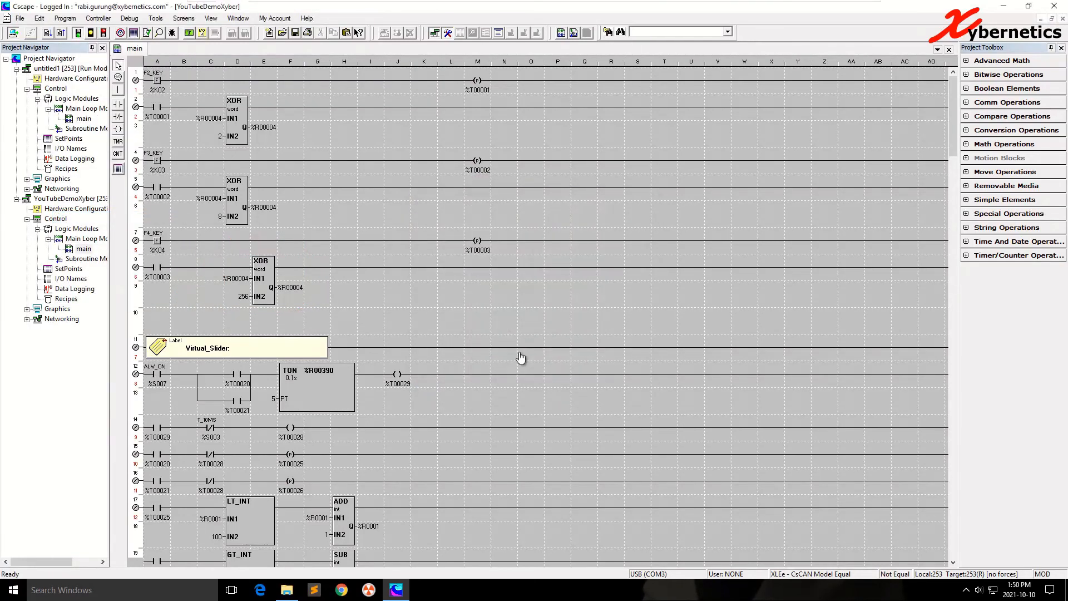
Verify the project against the controller's program and I/O configuration at ID 253
key(alt+p)
key(Down)
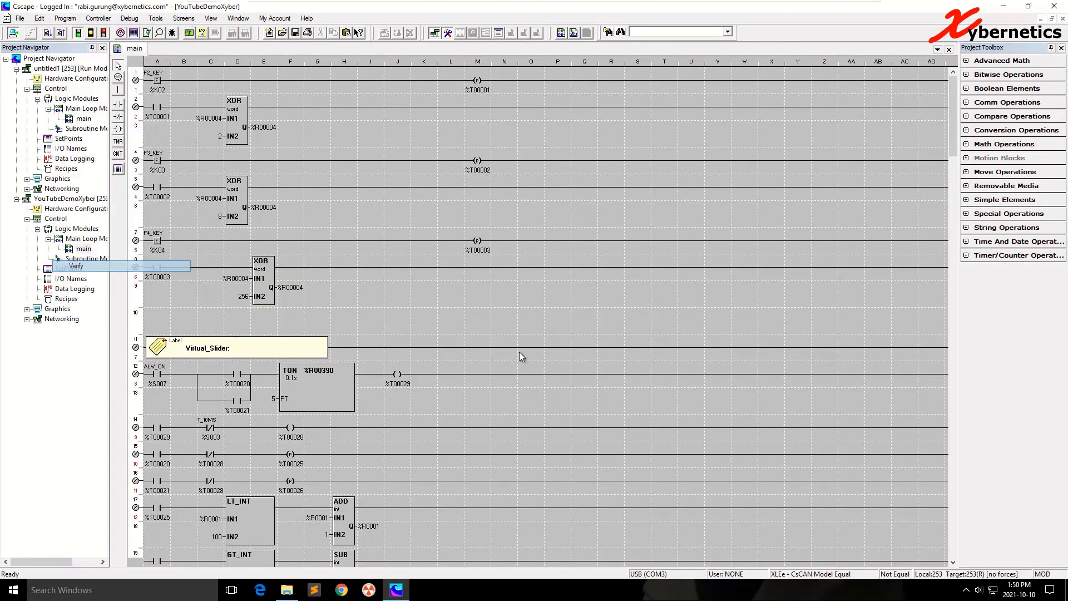
key(Return)
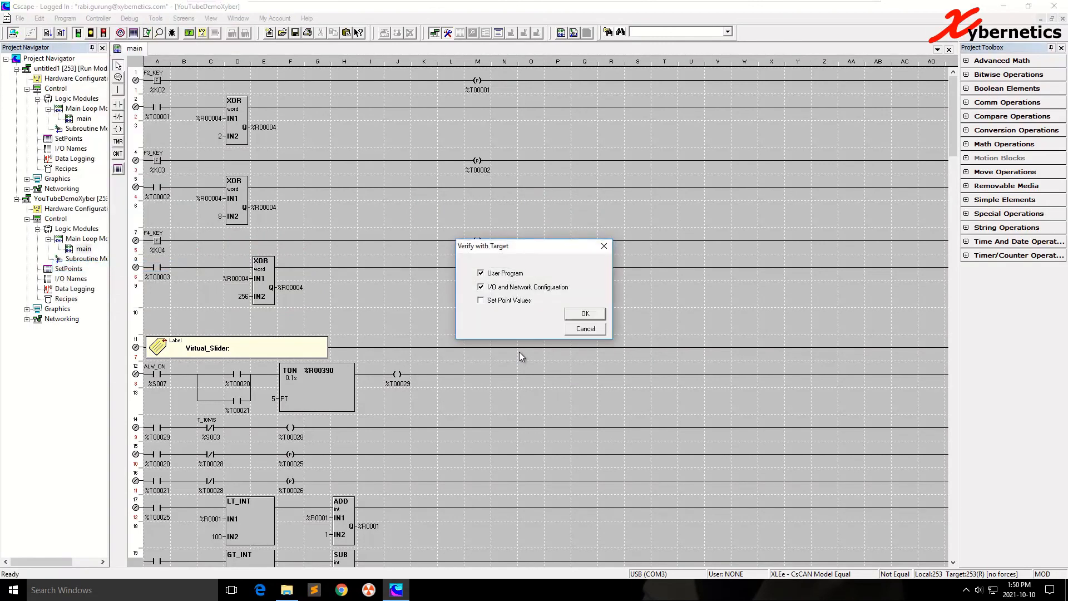
key(Return)
key(Return)
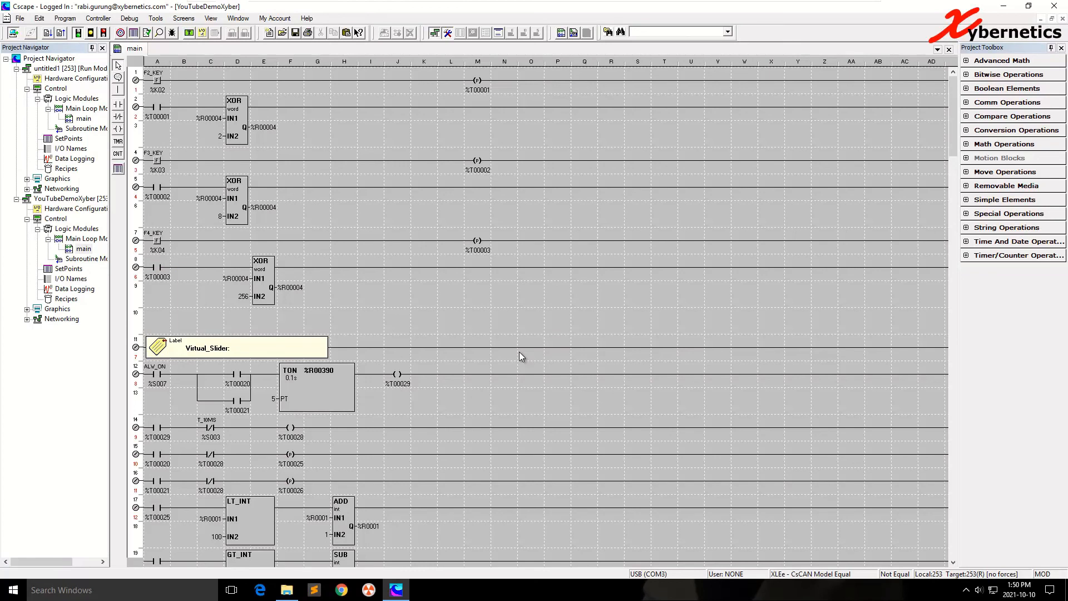
Start downloading the changed program to the controller
key(alt+p)
key(Down)
key(Down)
key(Down)
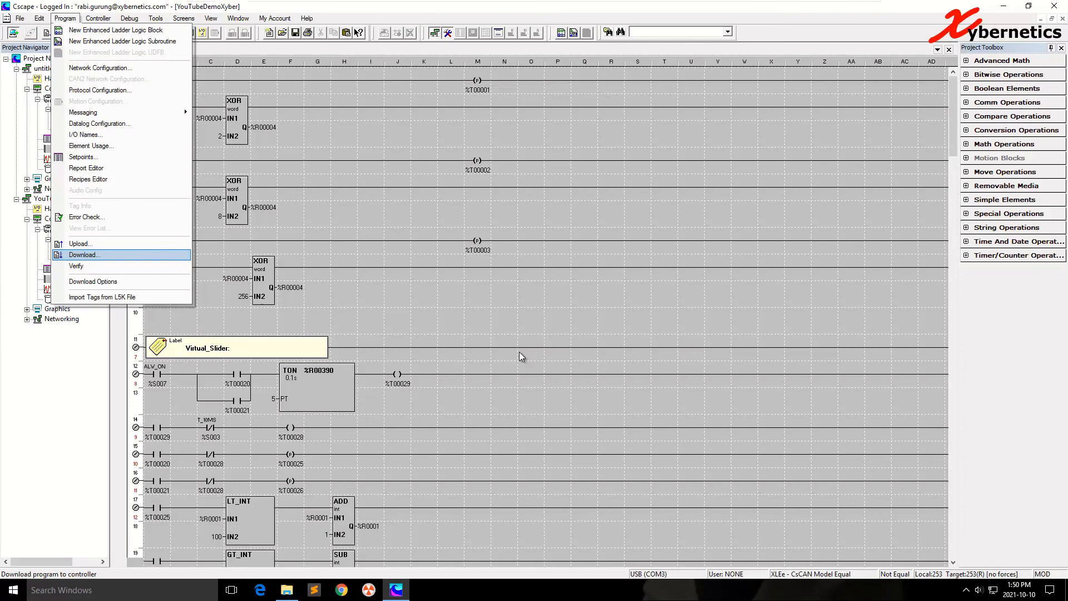
key(Return)
key(Return)
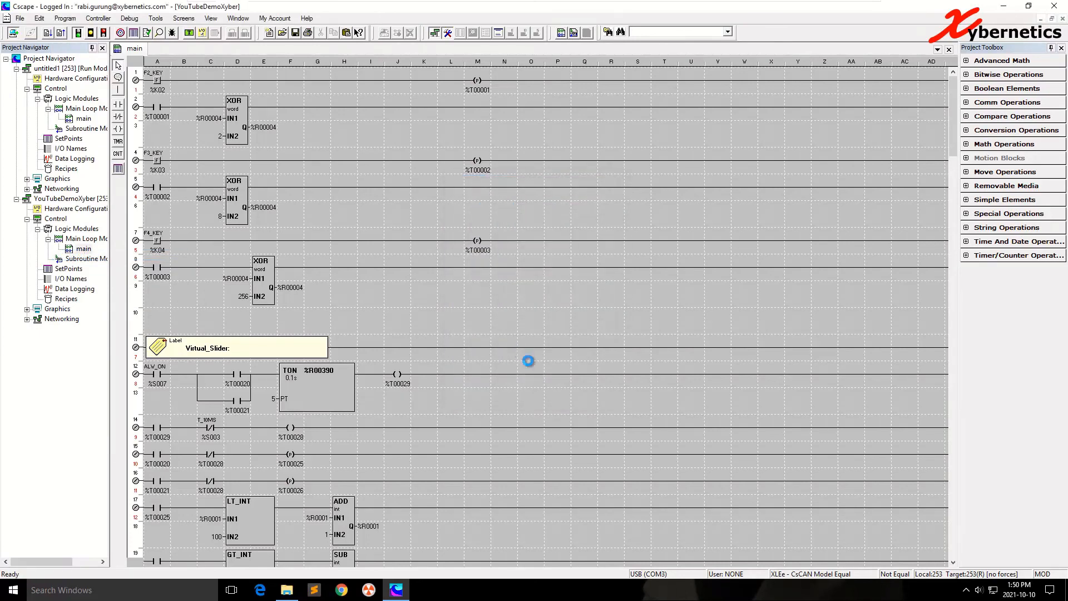